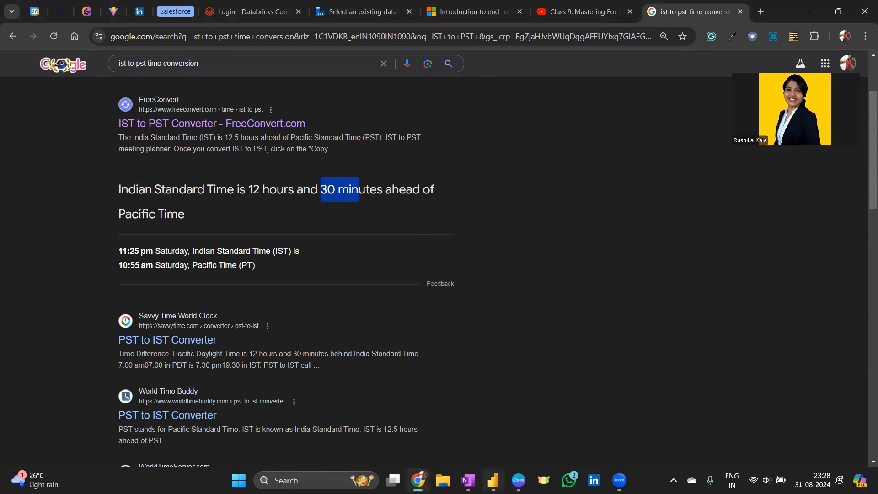
- Having confirmed IST is 12h30m ahead of Pacific Time, return to the Power BI report
click(503, 411)
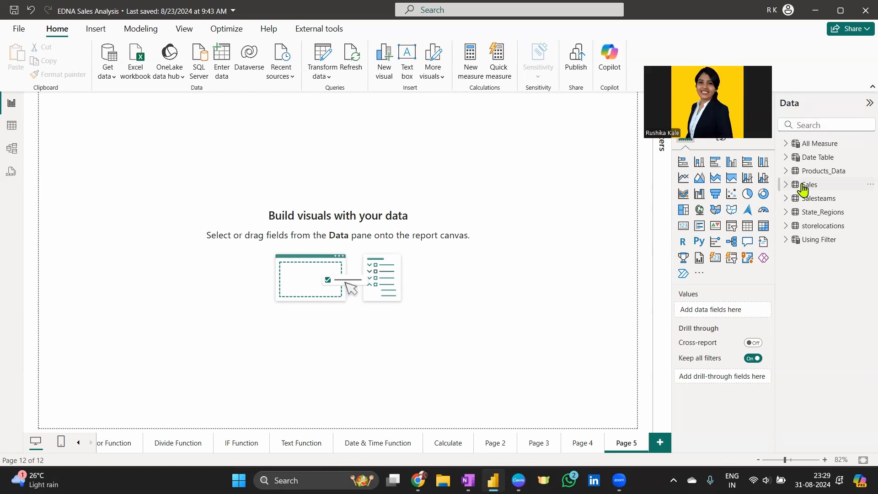
- Add a centred, enlarged table visual showing the Date Table's Date field as plain dates
click(786, 157)
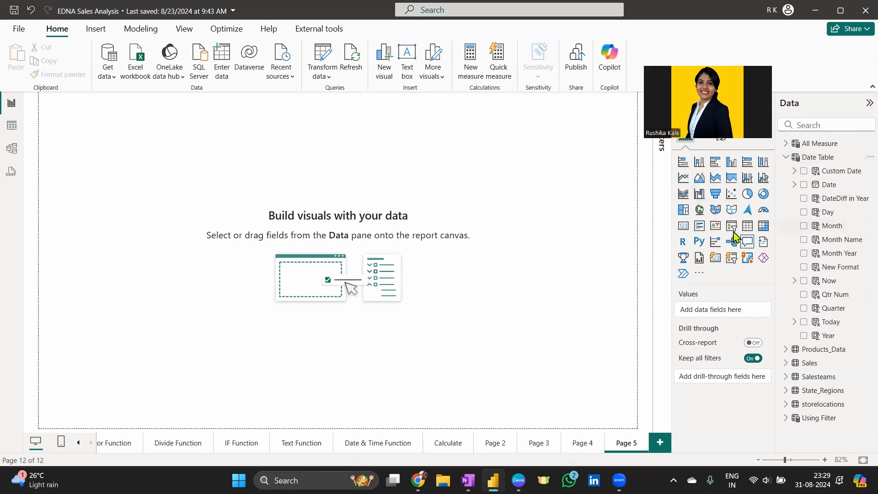
click(747, 225)
drag(163, 196, 275, 202)
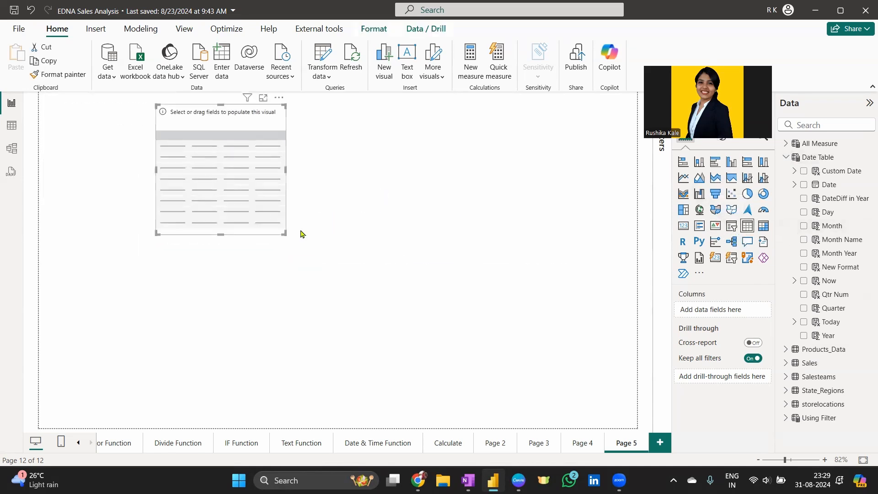
drag(286, 235, 408, 349)
drag(323, 239, 336, 262)
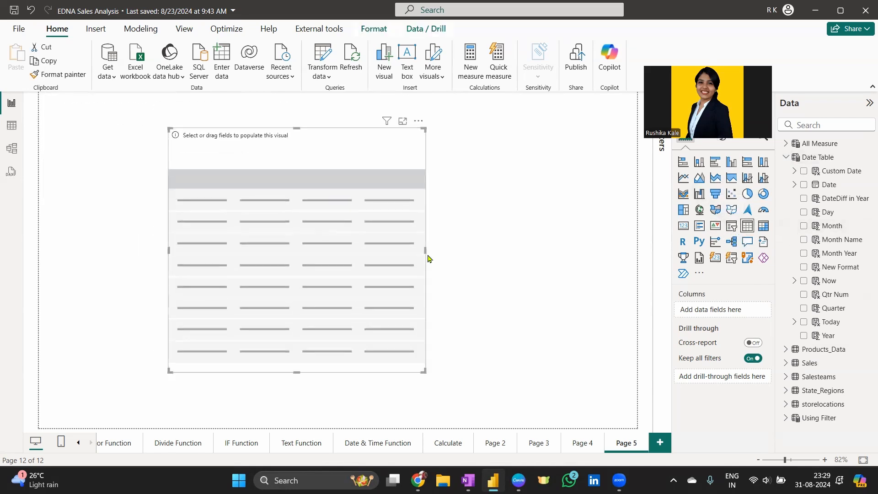
click(804, 185)
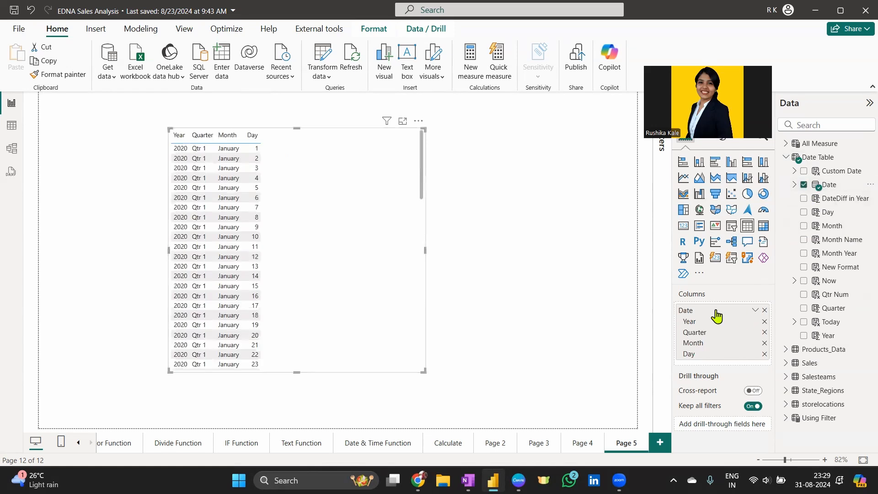
right_click(714, 311)
click(781, 355)
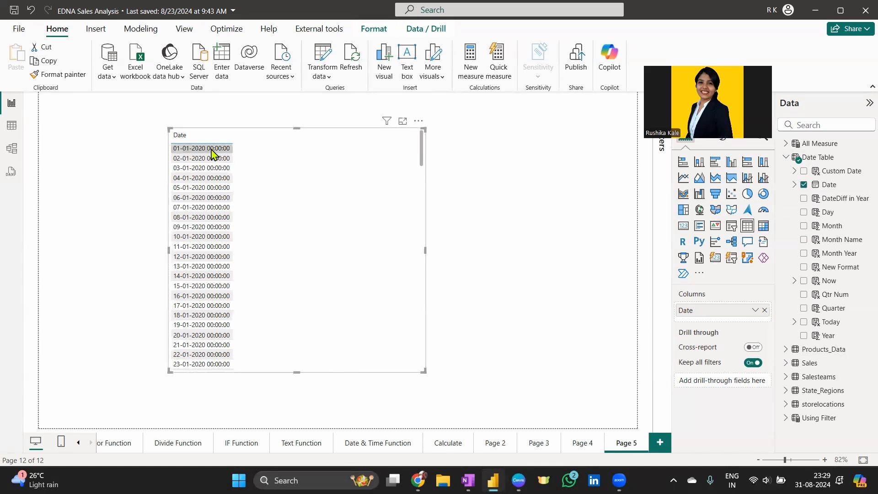
- Rename the table's Date column to 'IST Date' and go back to the search results
double_click(691, 310)
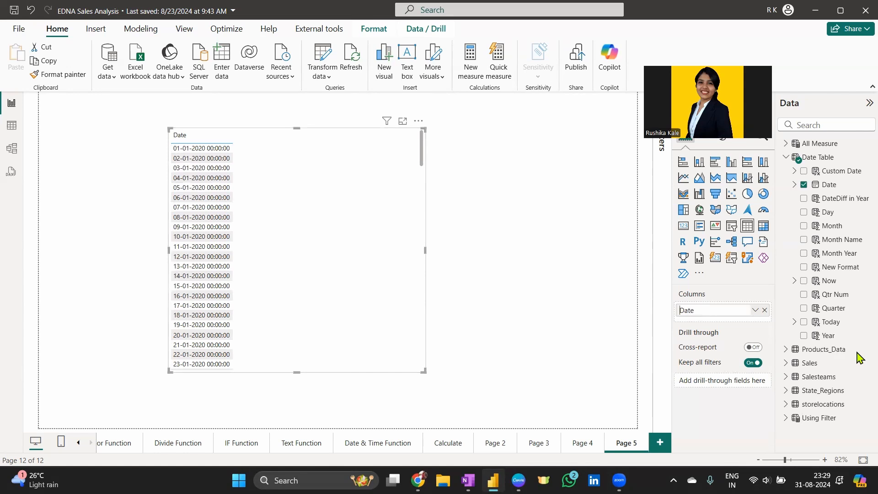
text(ISt)
key(Return)
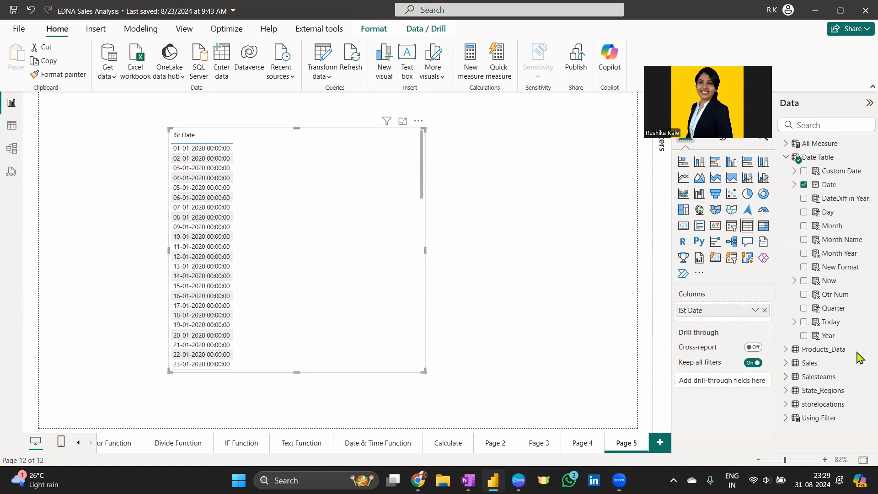
double_click(685, 309)
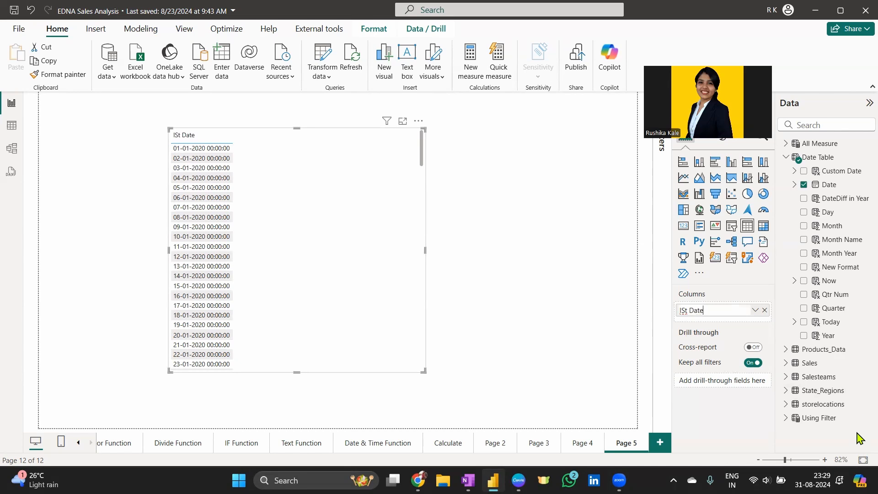
key(BackSpace)
text(T)
key(Return)
key(alt+Tab)
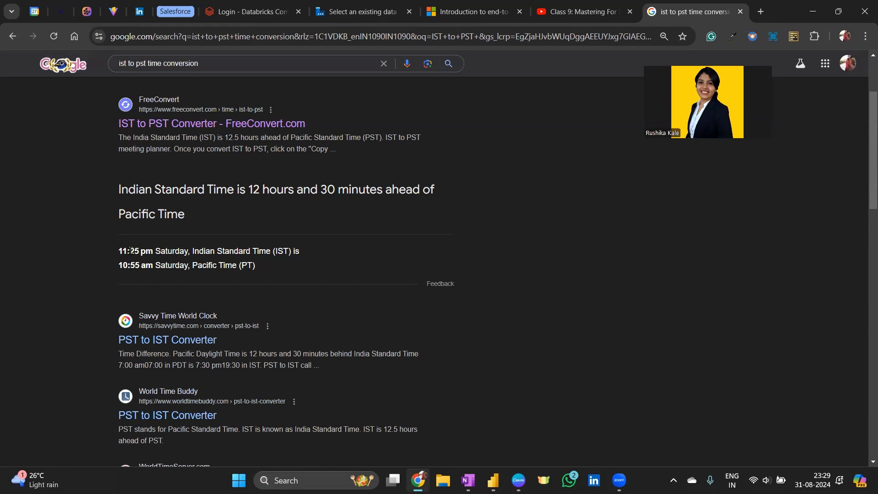
- Highlight the 11:25 pm IST example time, then return to Power BI Desktop
drag(119, 251, 154, 266)
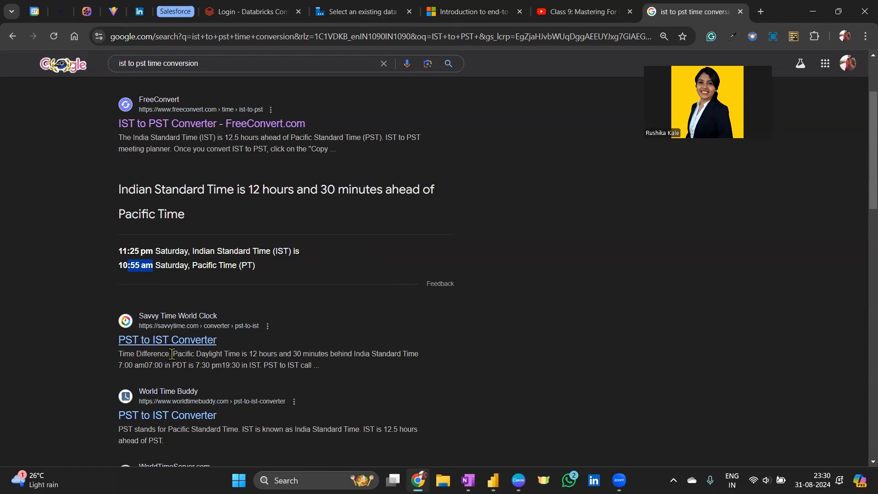
key(alt+Tab)
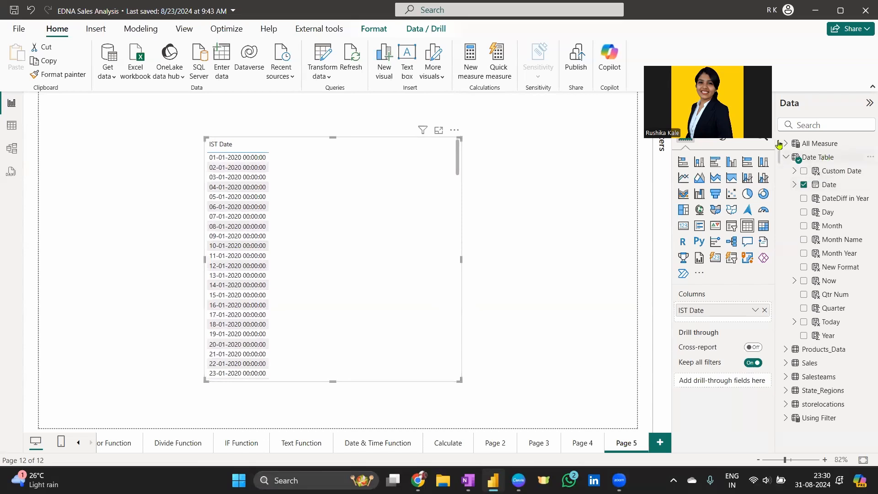
- Create a new column named PST Time Converter with an empty formula, enlarging the formula text
click(139, 29)
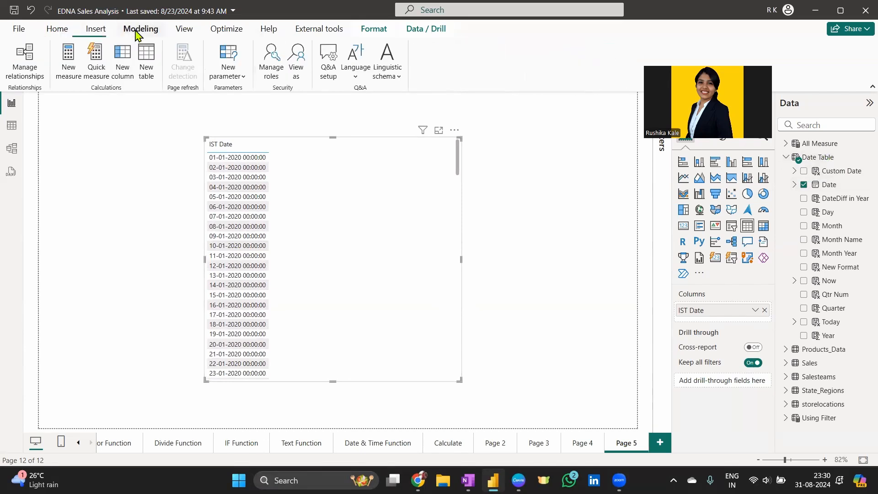
click(120, 67)
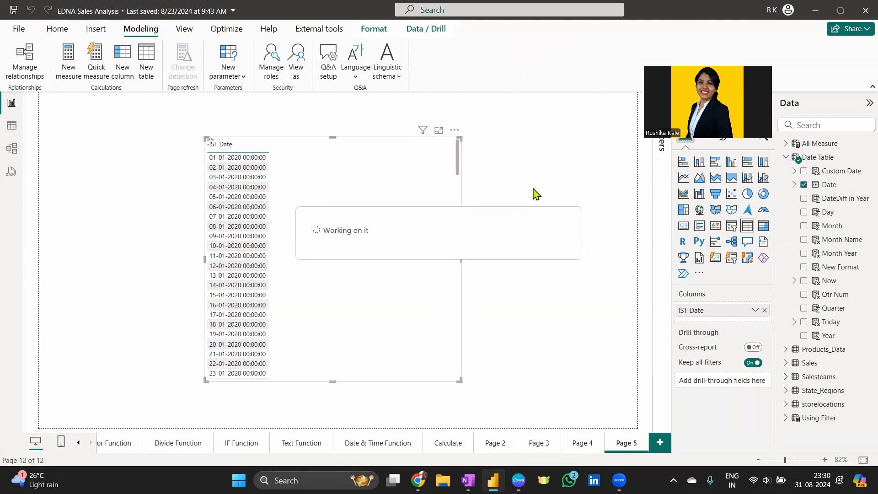
text(PST)
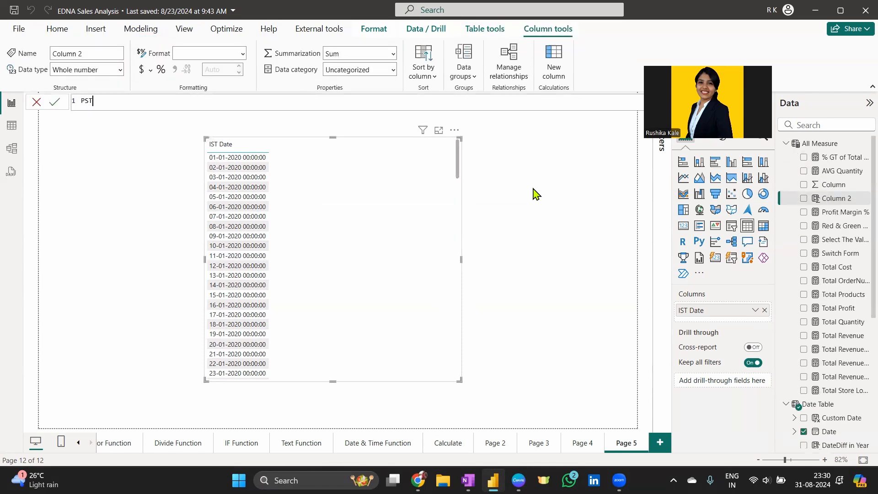
text( Tim)
key(ctrl+plus)
key(ctrl+plus)
key(ctrl+plus)
key(ctrl+plus)
key(ctrl+plus)
key(ctrl+plus)
key(ctrl+plus)
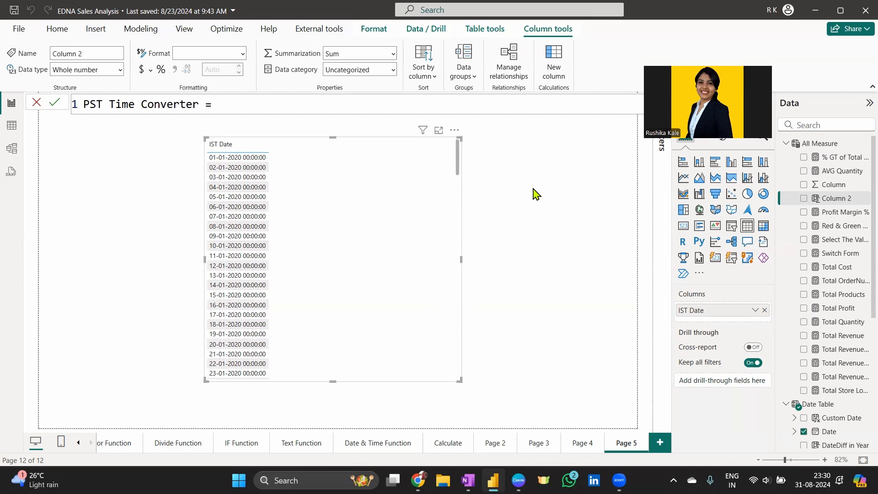
text(date)
key(Up)
key(Up)
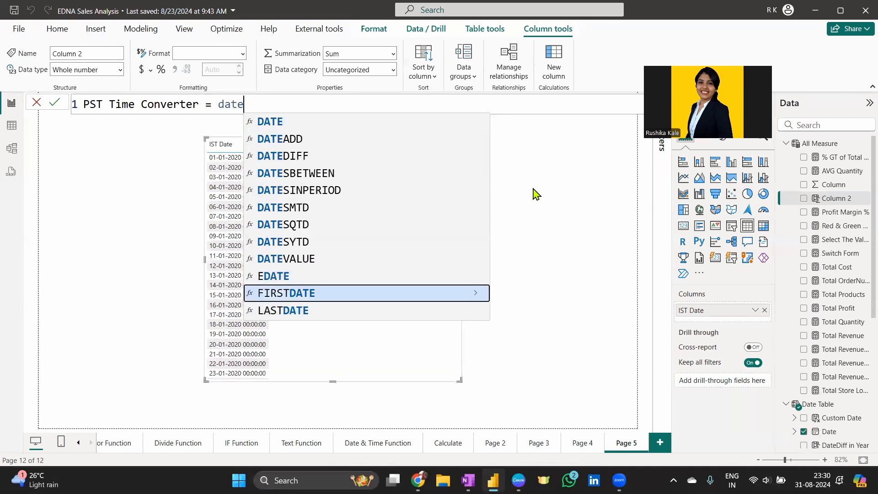
key(Down)
key(Down)
key(Down)
key(Up)
key(Up)
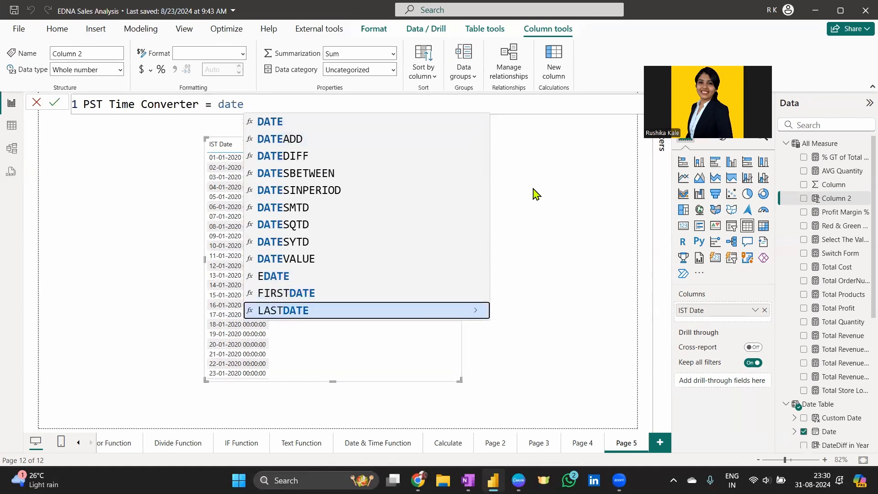
key(BackSpace)
key(BackSpace)
key(BackSpace)
key(BackSpace)
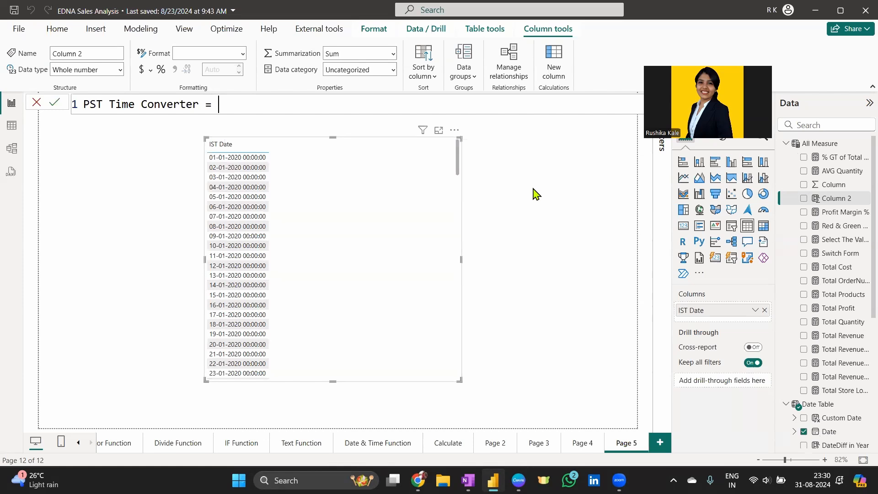
- Discard the unfinished formula and select Date Table in the field list
click(36, 103)
click(788, 144)
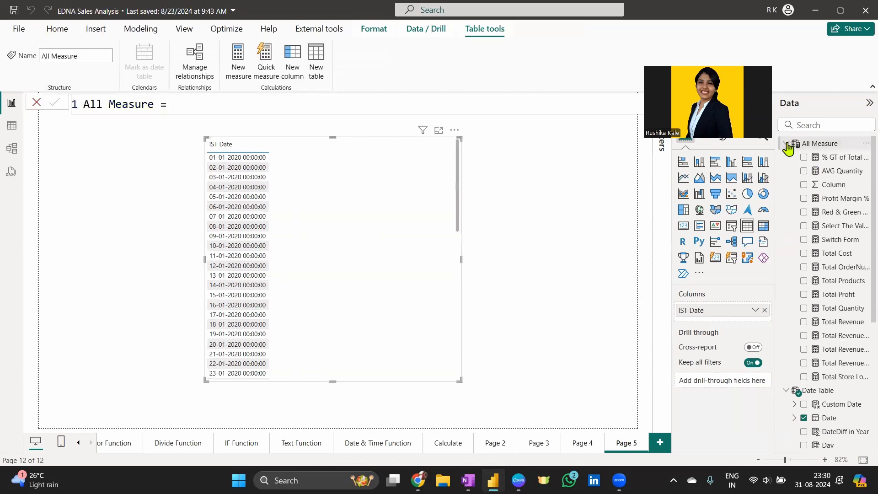
click(788, 146)
click(808, 157)
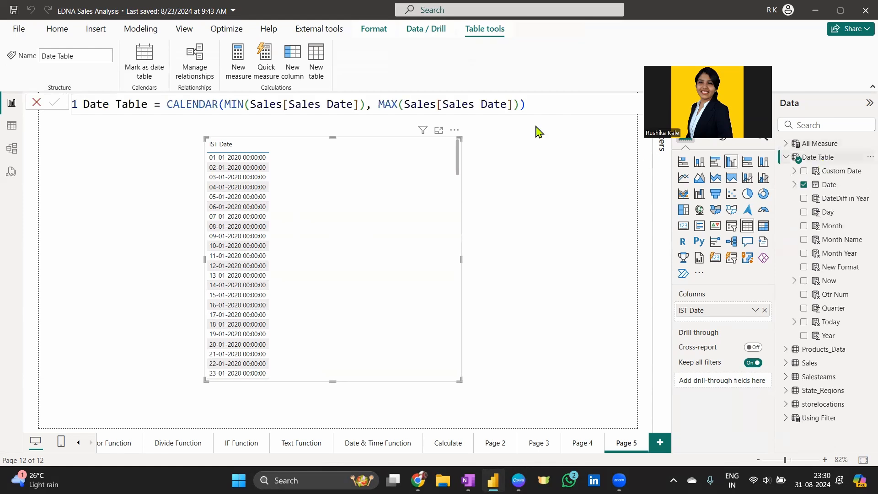
- Create the column PST Time Converter = 'Date Table'[Date] - TIME(12, 30, 0)
click(288, 66)
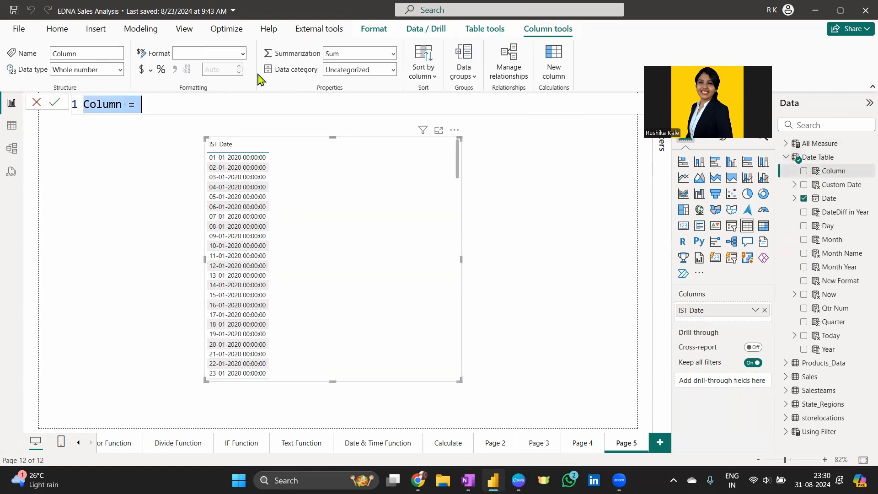
text(PST Time )
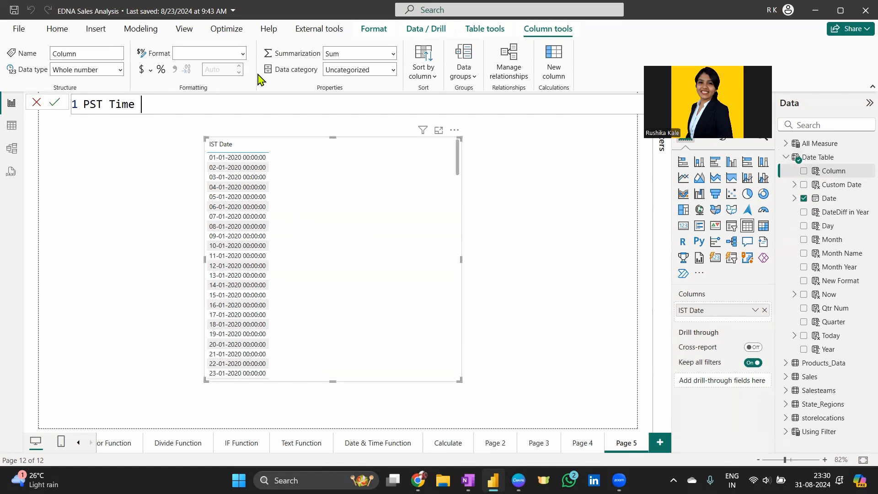
text(Converter = date)
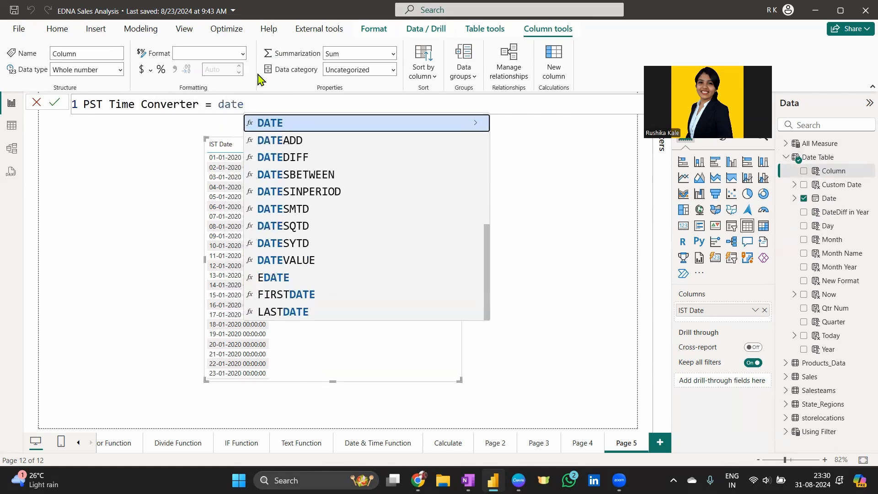
key(Up)
key(Up)
key(Up)
key(Up)
key(Up)
key(Up)
key(Up)
key(Up)
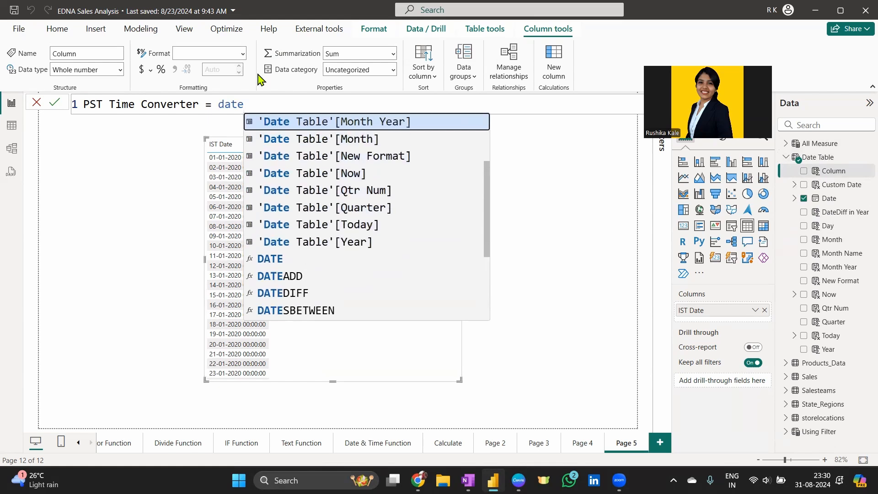
key(Up)
key(Up)
key(Up)
key(Up)
key(Up)
key(Down)
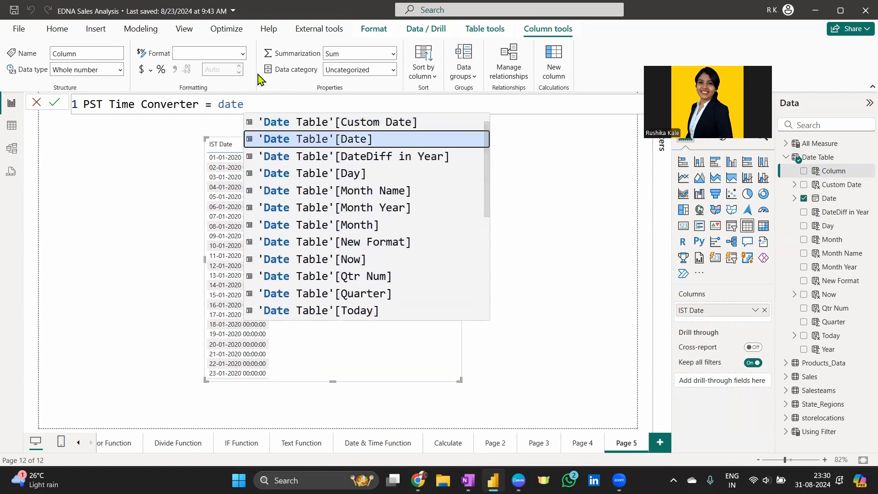
key(Tab)
text(-)
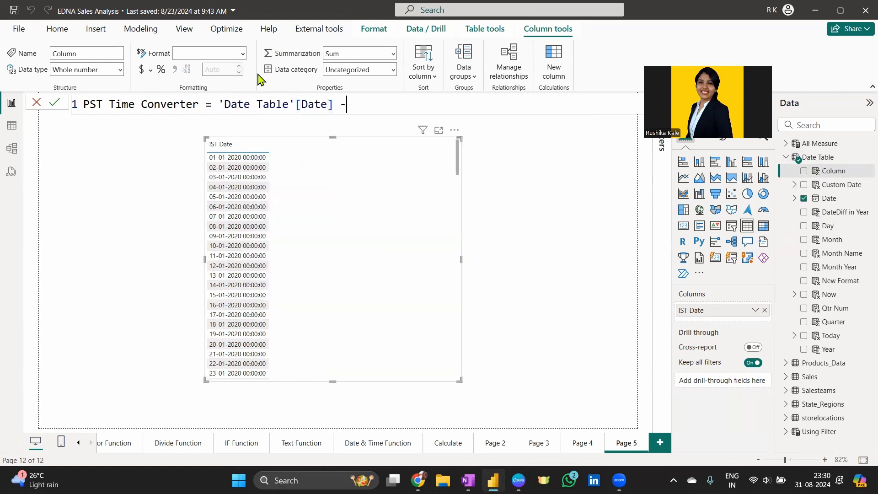
text( time)
key(Tab)
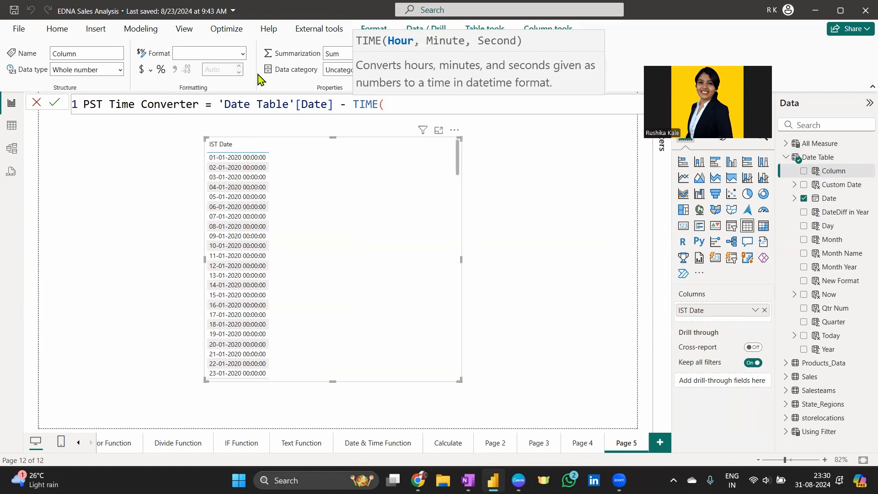
text(12, 30,)
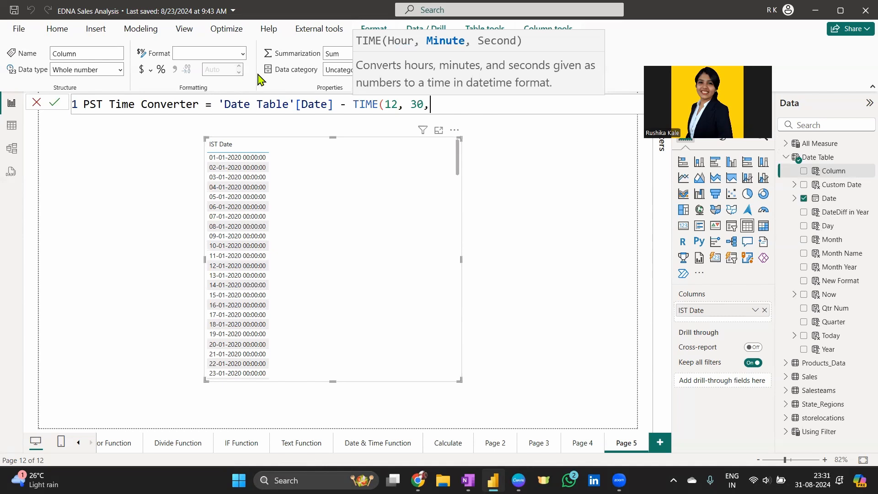
text( 0))
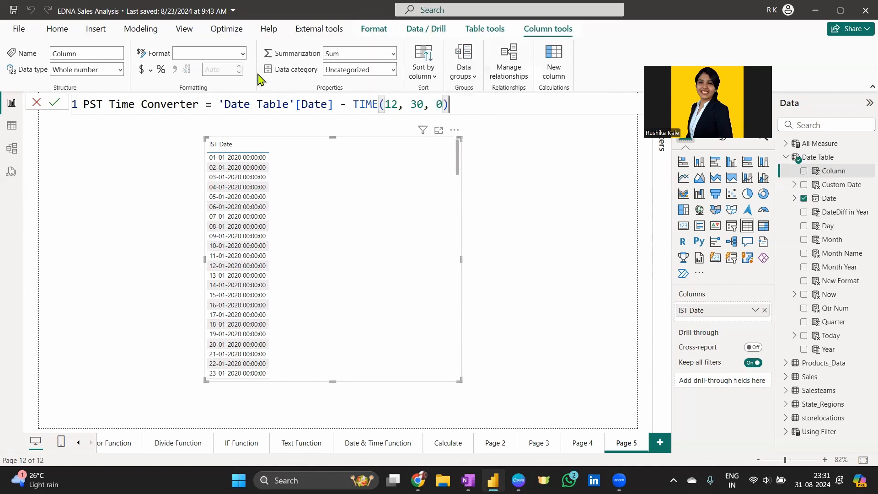
key(Return)
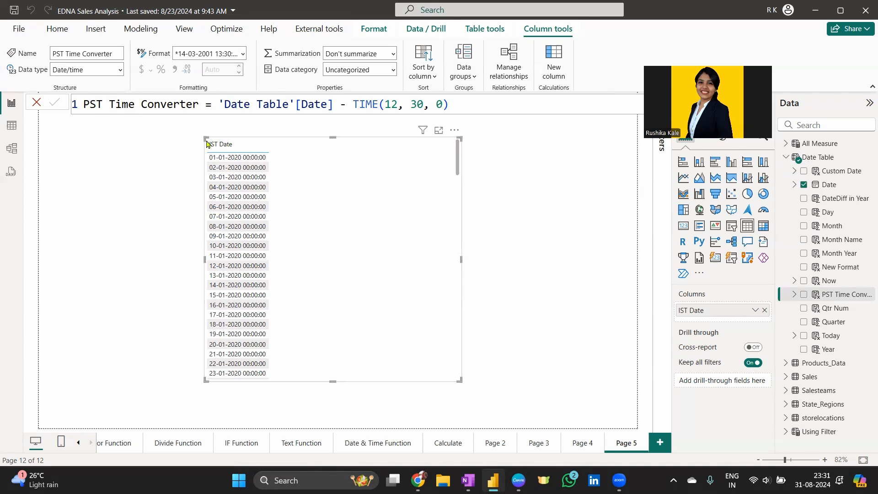
- Add PST Time Converter as a plain column beside IST Date and sort ascending by IST Date
click(804, 295)
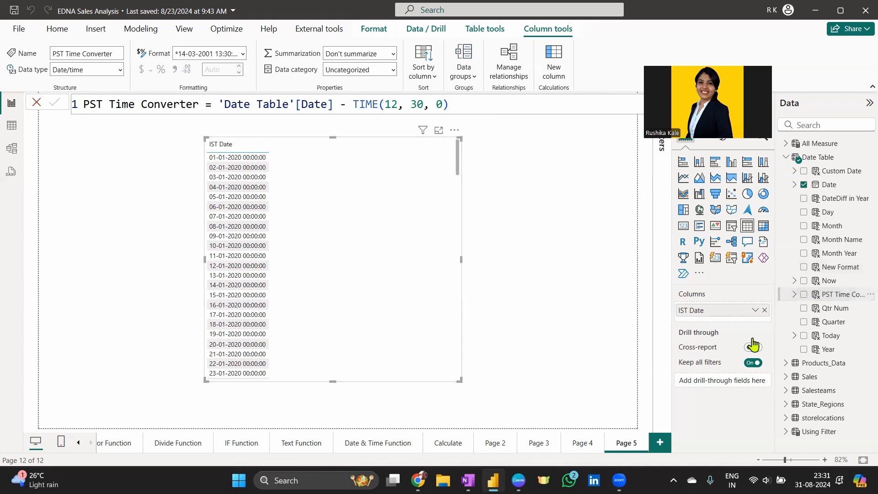
right_click(703, 326)
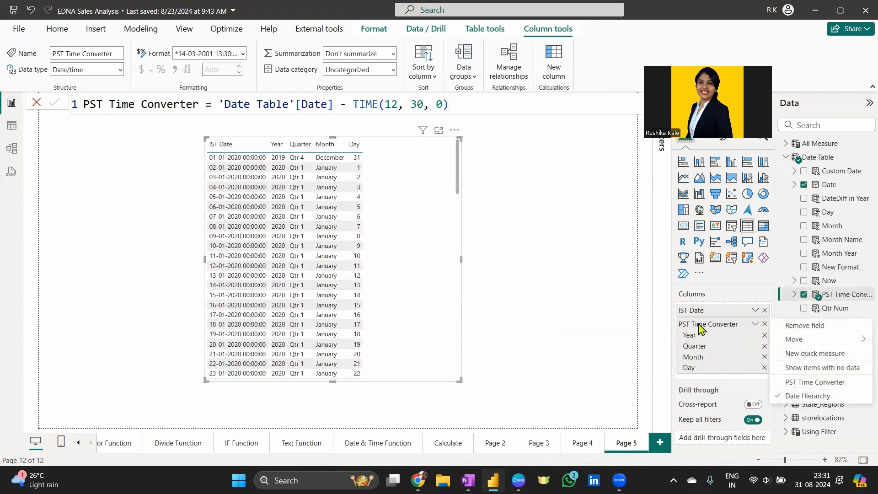
click(785, 383)
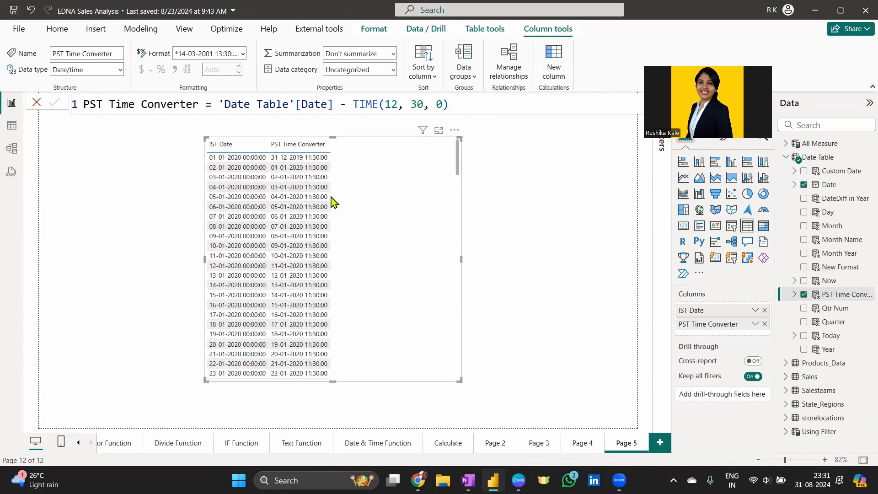
click(215, 145)
drag(353, 103, 379, 104)
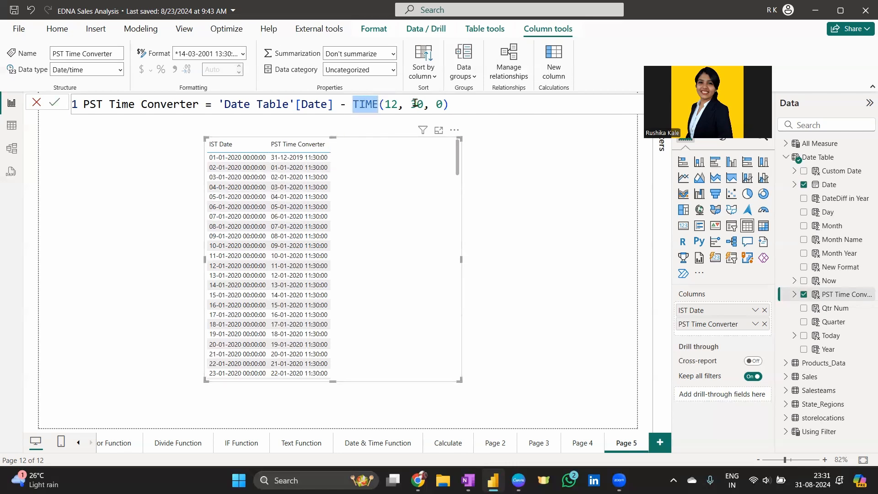
click(417, 480)
drag(155, 265, 133, 258)
click(132, 259)
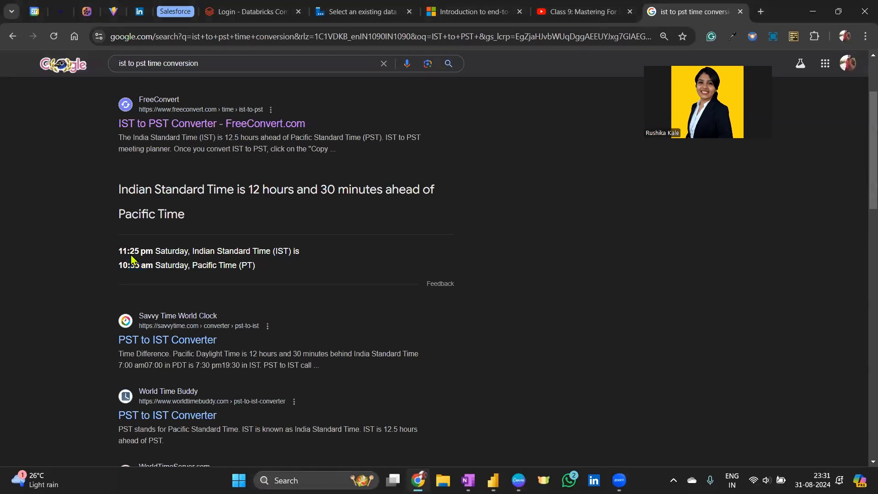
key(alt+Tab)
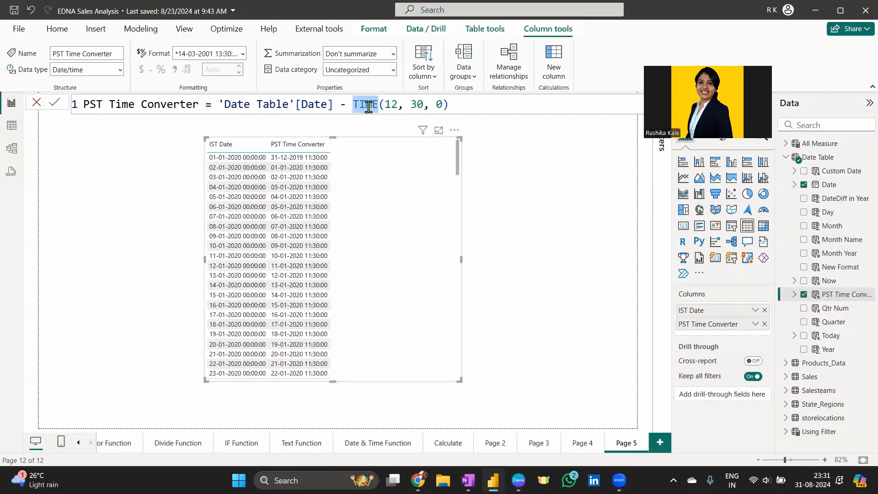
click(463, 105)
double_click(389, 105)
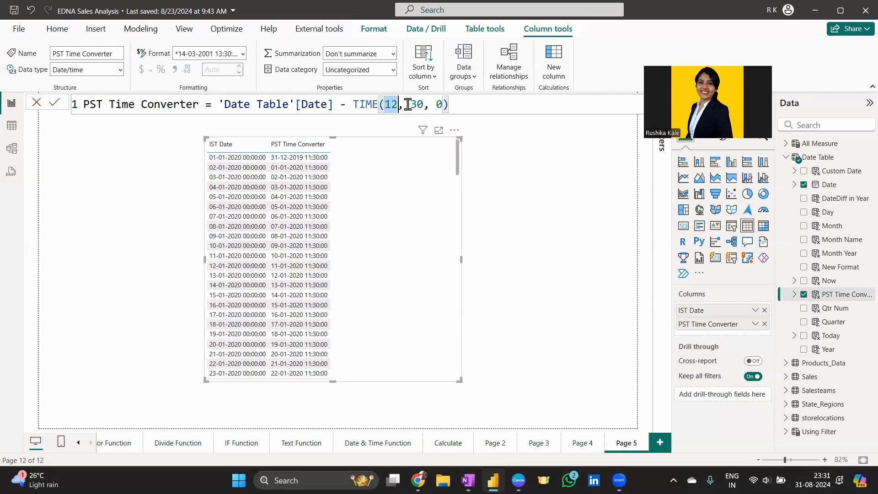
drag(407, 104, 436, 107)
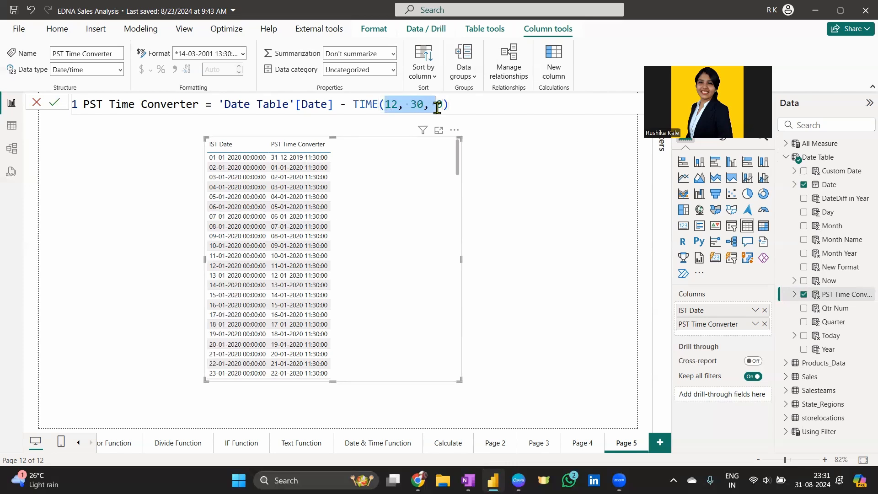